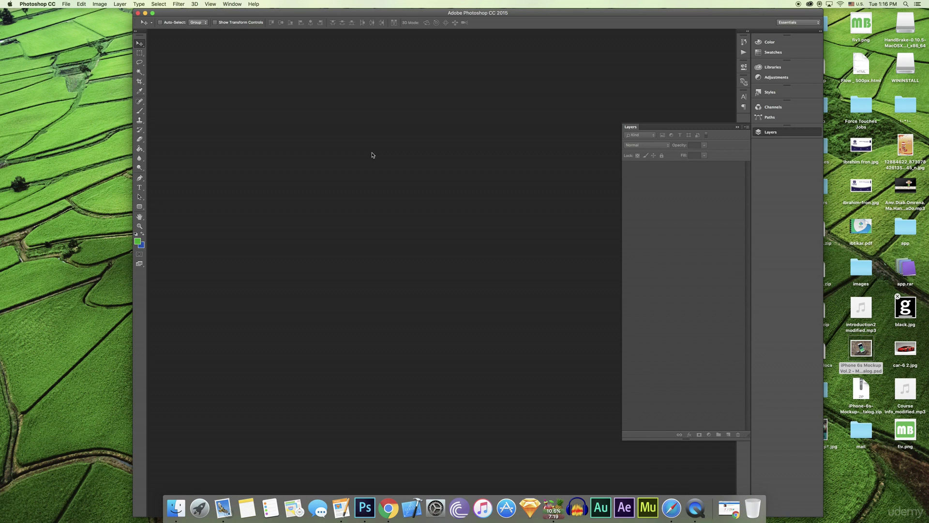
- Publish the Search Image Tools lecture in Chrome as Lecture 14, then look over the mrbebo.com site
click(388, 507)
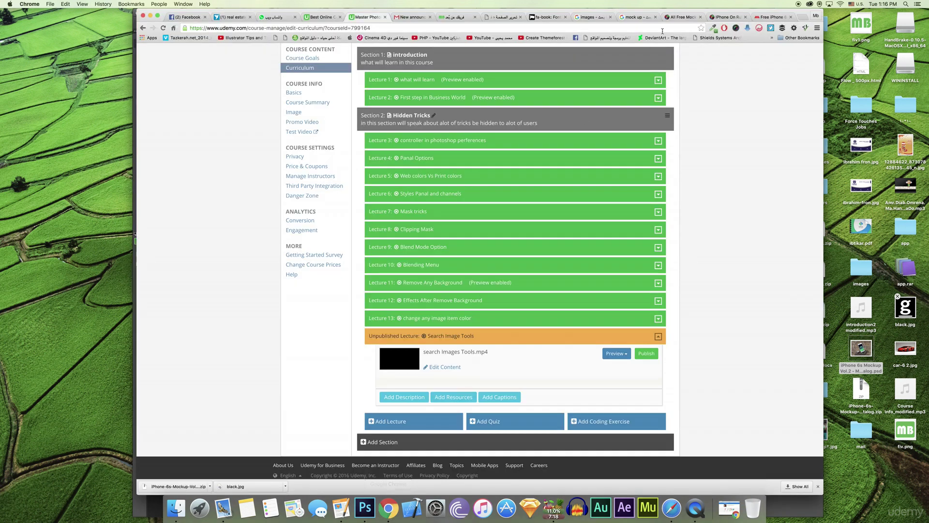
click(656, 357)
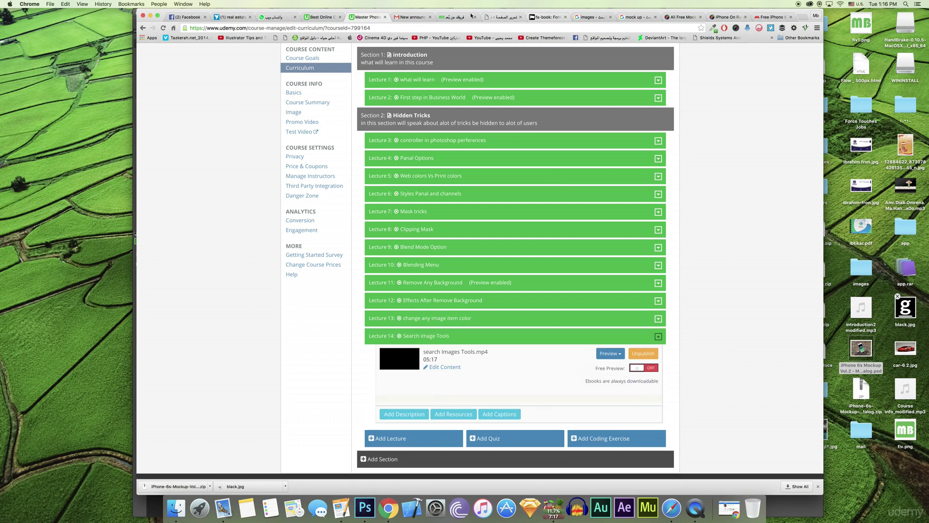
click(455, 17)
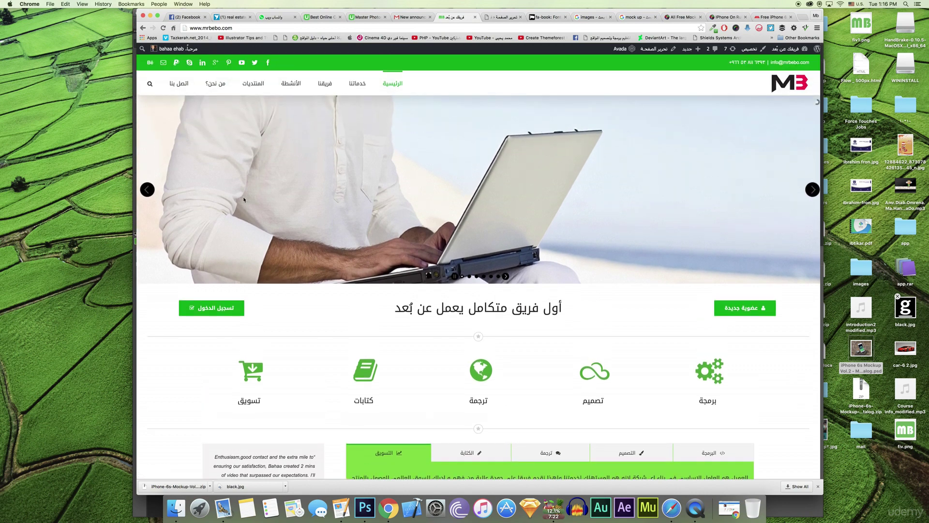
scroll(603, 206, down, 10)
scroll(604, 207, down, 3)
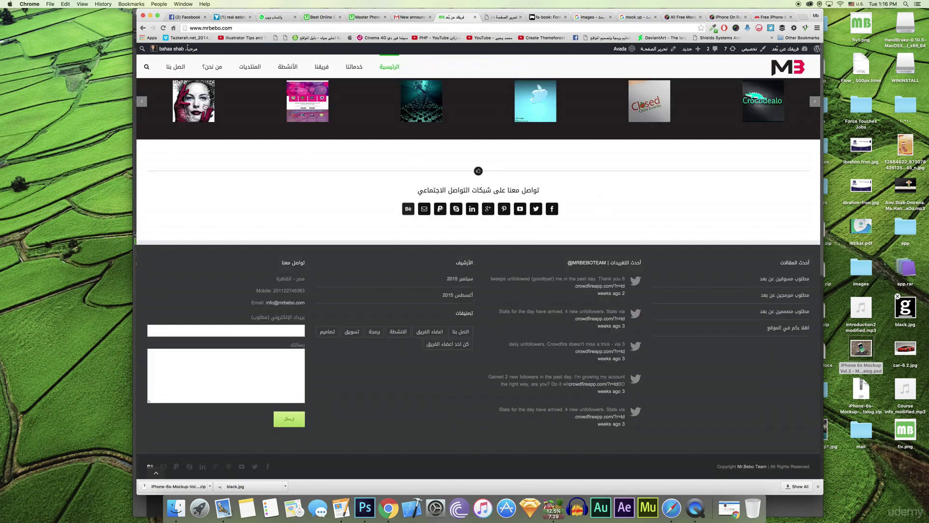
scroll(625, 132, up, 13)
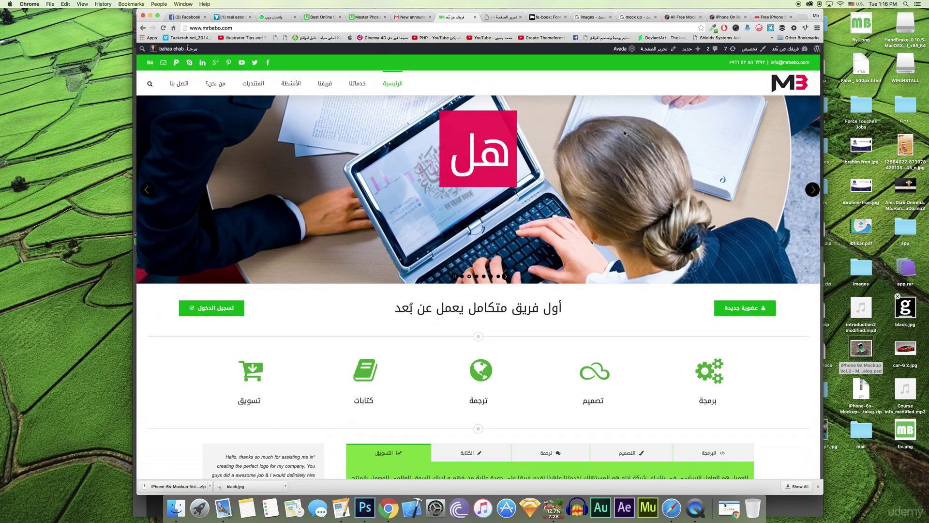
scroll(655, 119, down, 8)
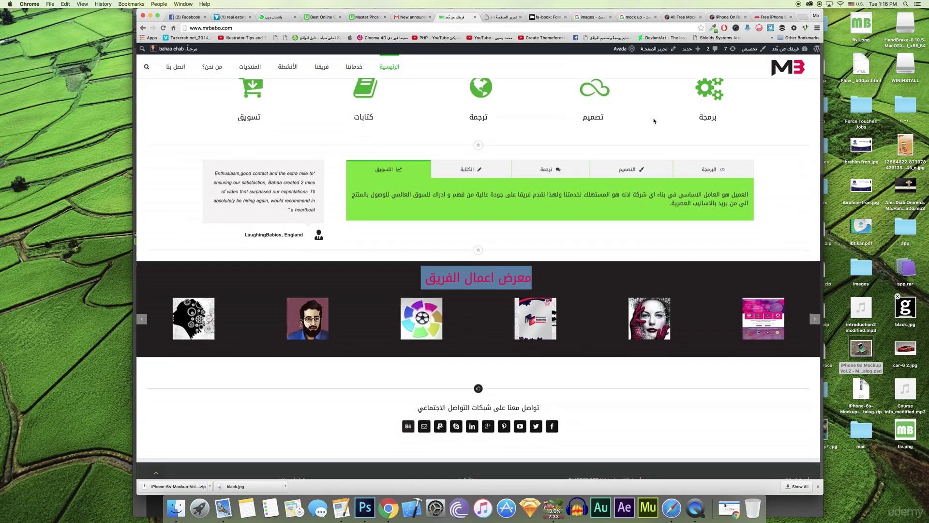
- View the iPhone On Rustic Table mockup page, then return to Photoshop's empty workspace
click(715, 17)
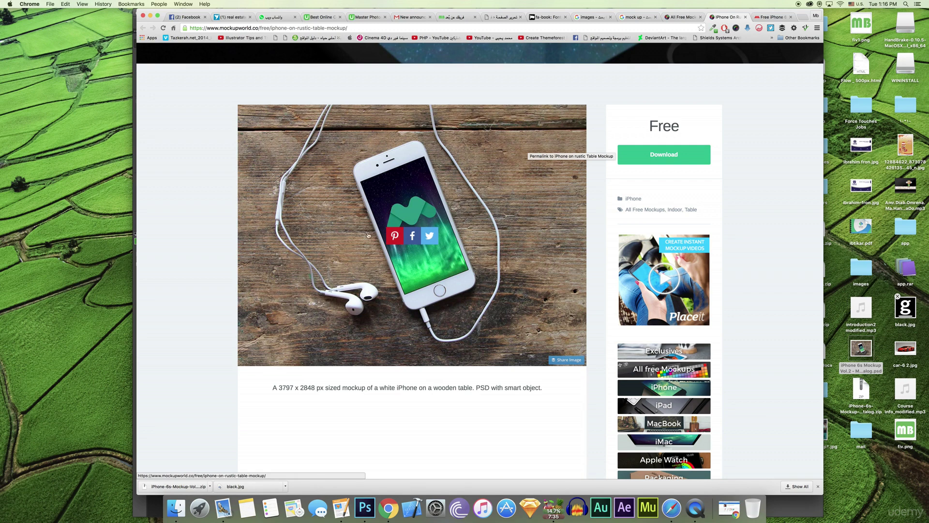
mouse_move(685, 24)
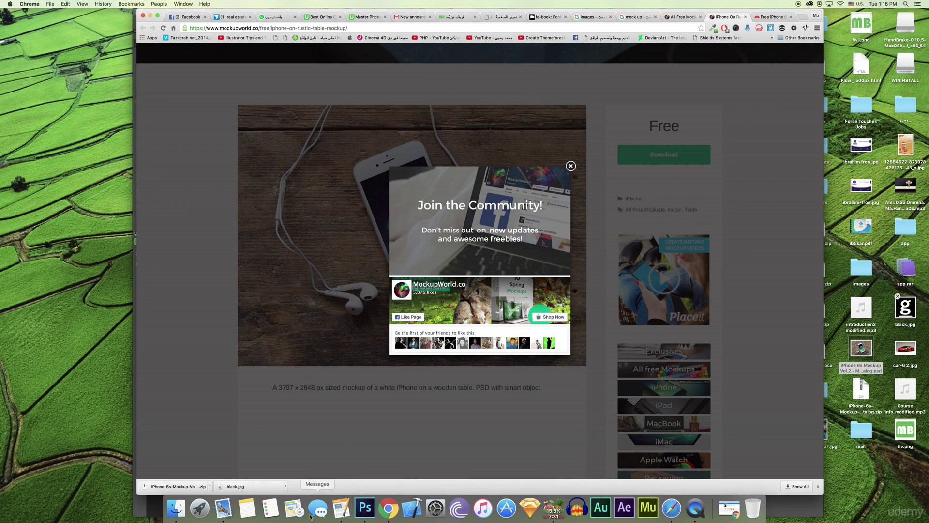
click(365, 507)
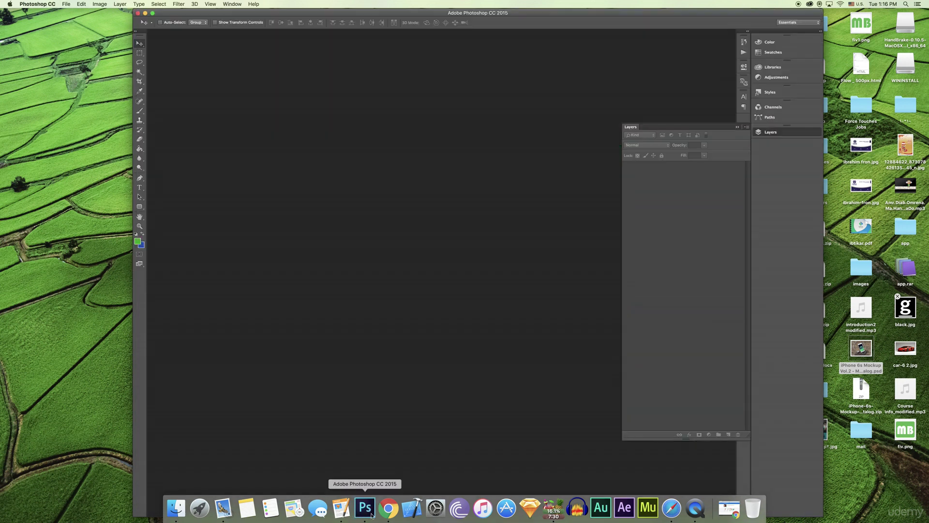
- Open withme preview.jpg from File > Open and collapse the Layers panel to see the canvas
click(67, 4)
click(86, 20)
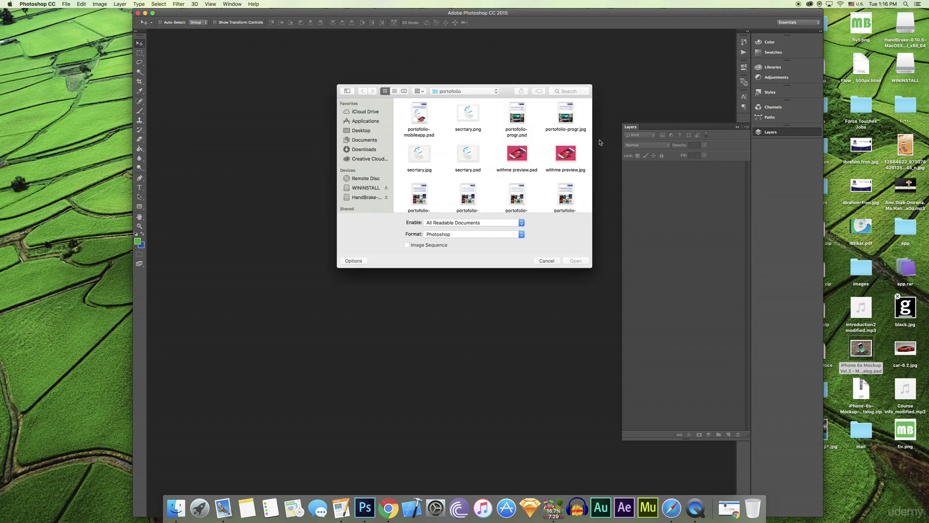
click(567, 152)
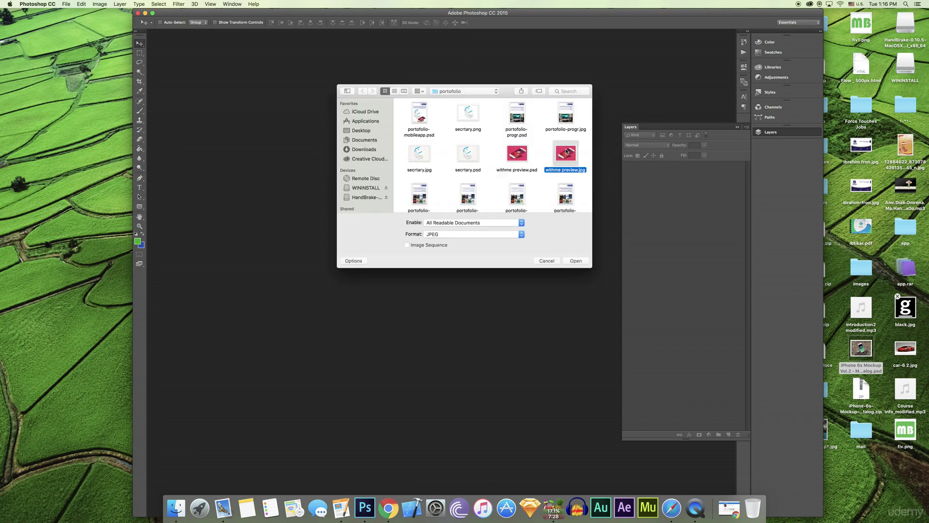
double_click(567, 151)
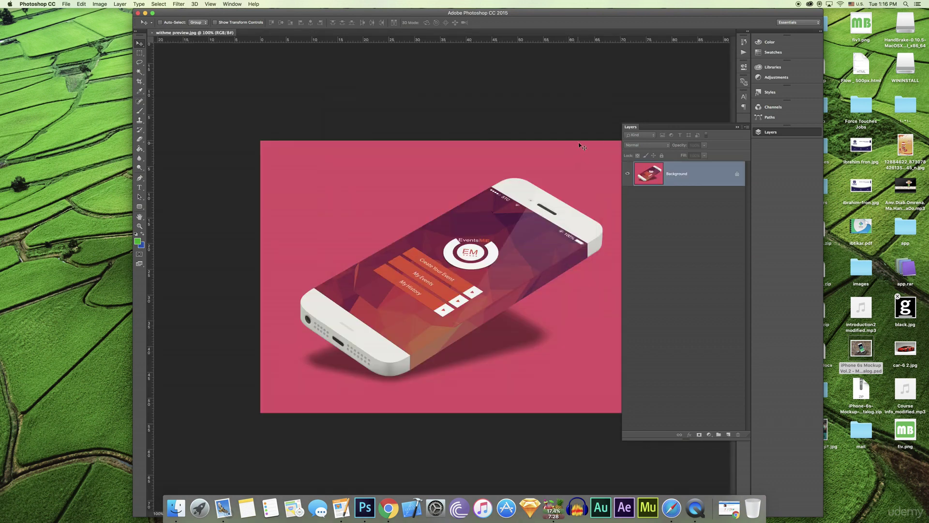
click(738, 128)
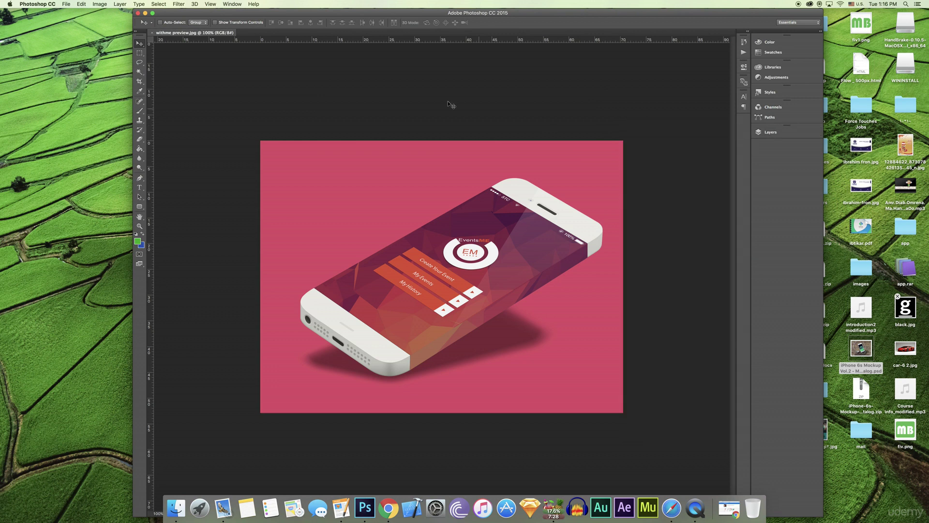
- Close withme preview.jpg and open car-6 2.jpg from the Desktop
click(153, 33)
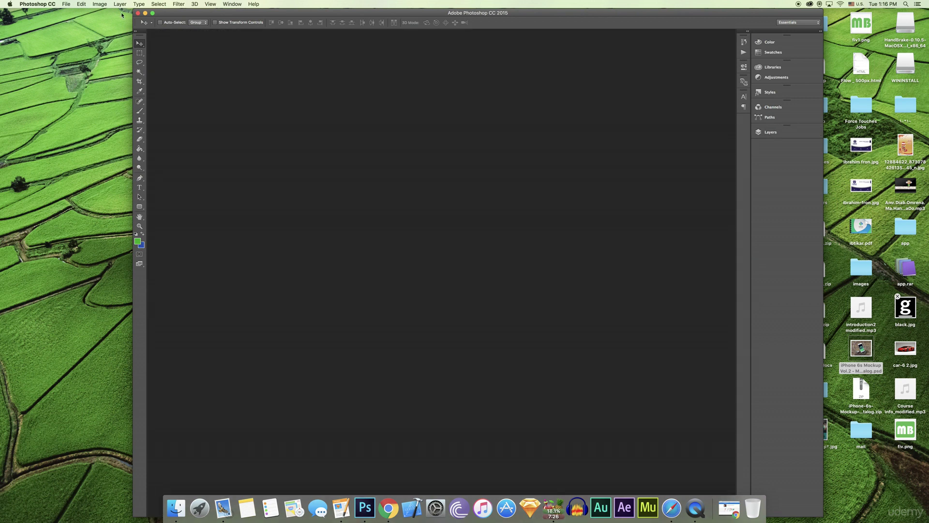
click(57, 5)
click(637, 164)
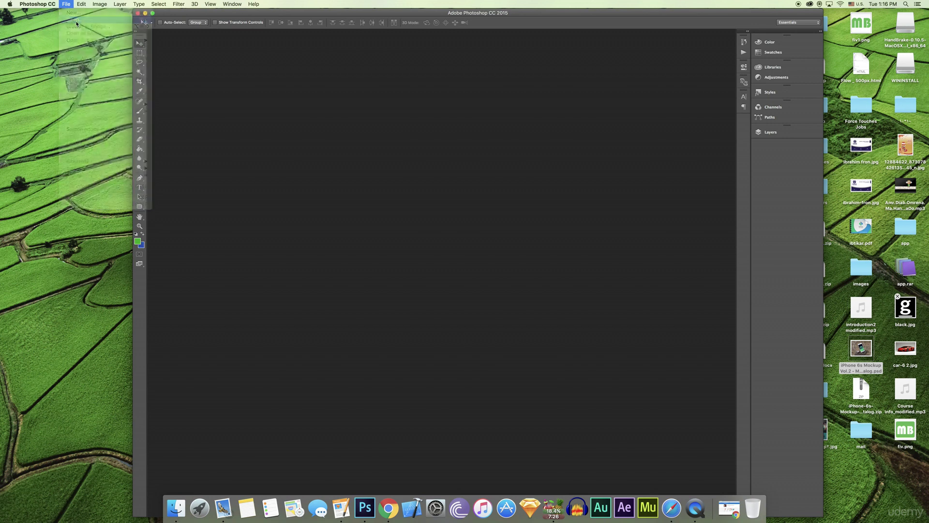
key(super+o)
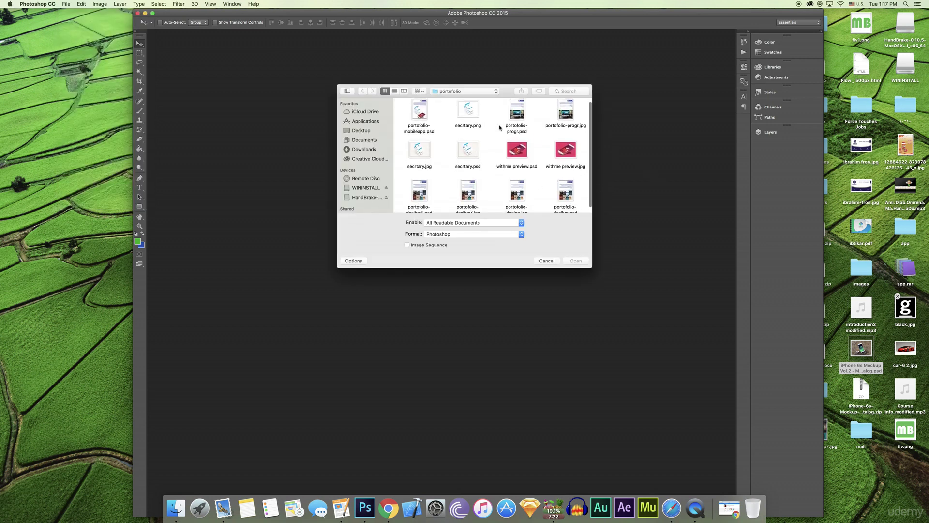
click(363, 130)
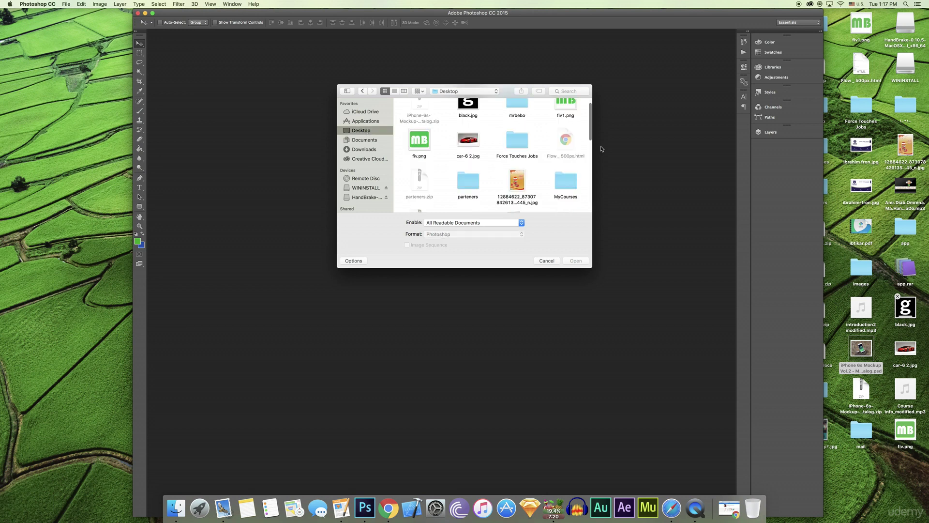
double_click(468, 138)
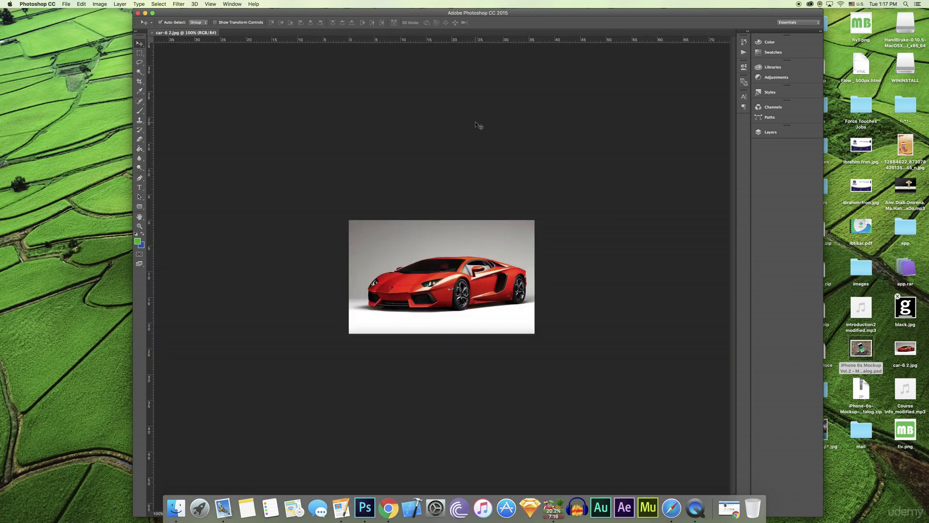
- Fill the car image with blue and undo it, twice over
key(super+BackSpace)
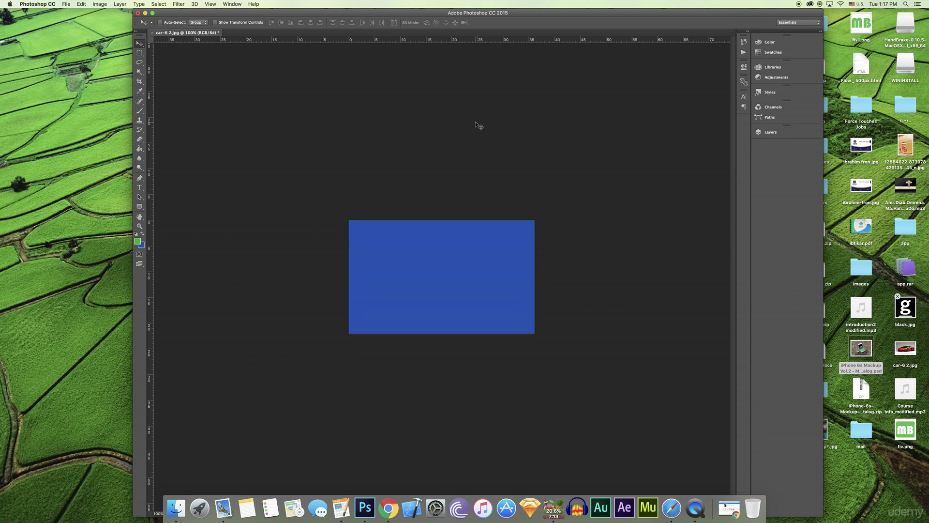
key(super+z)
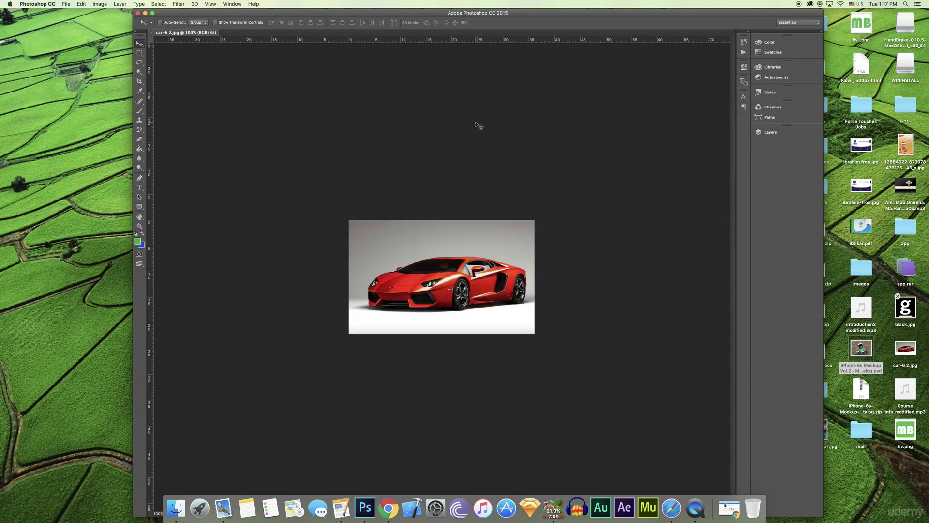
key(super+BackSpace)
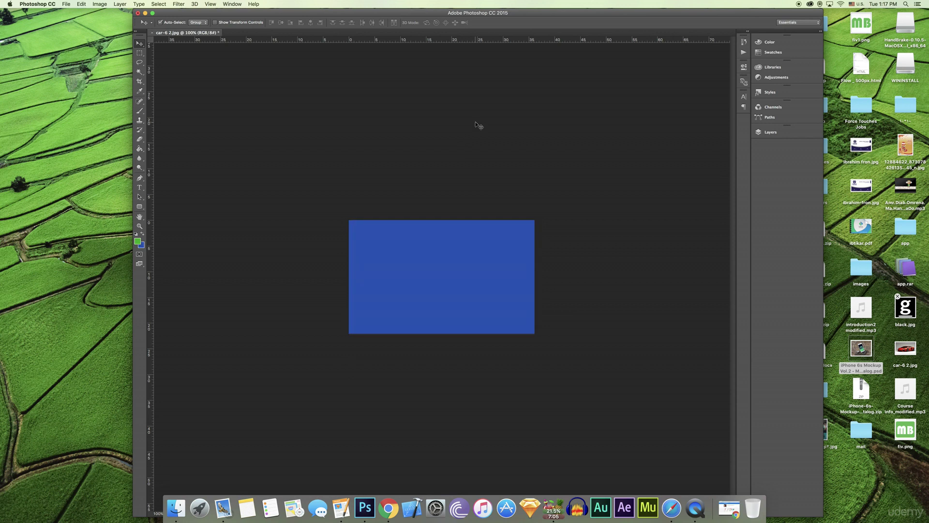
key(super+z)
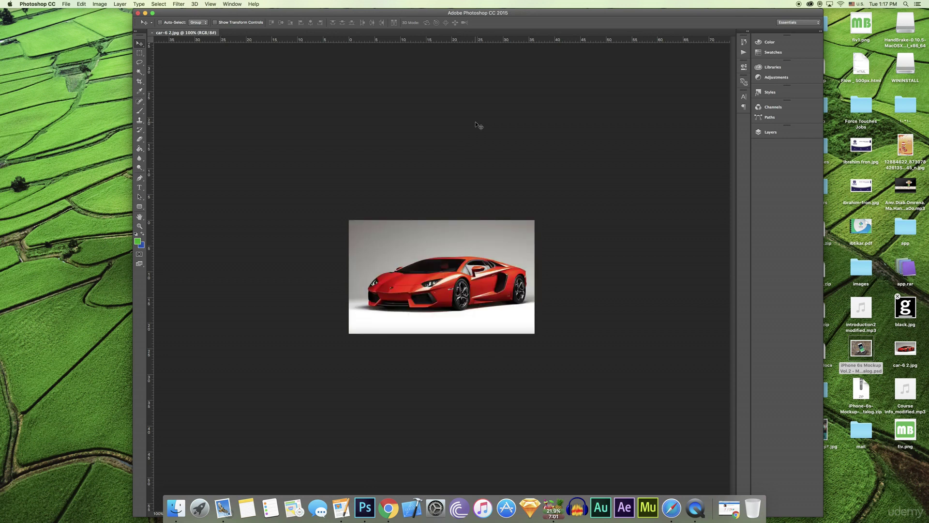
- Zoom the car photo in to 300%, then back out to 200%
key(super+equal)
key(super+equal)
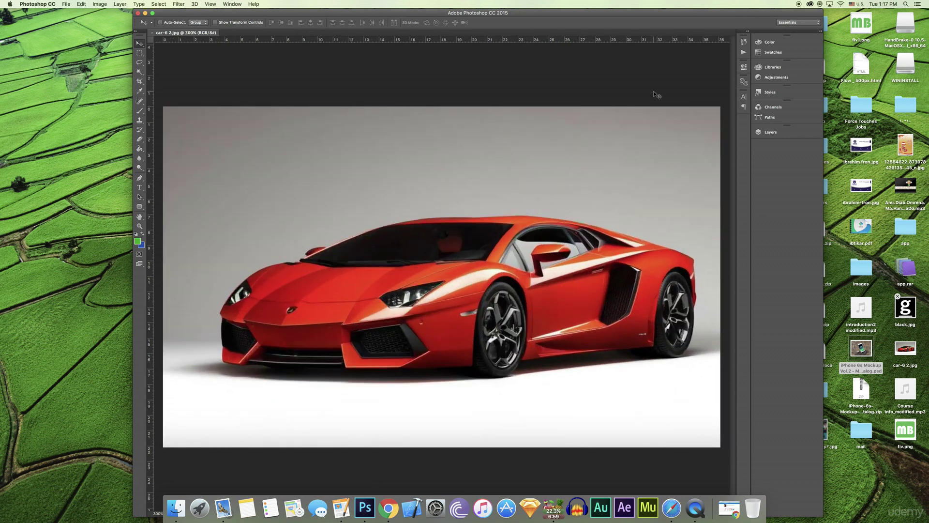
key(super+minus)
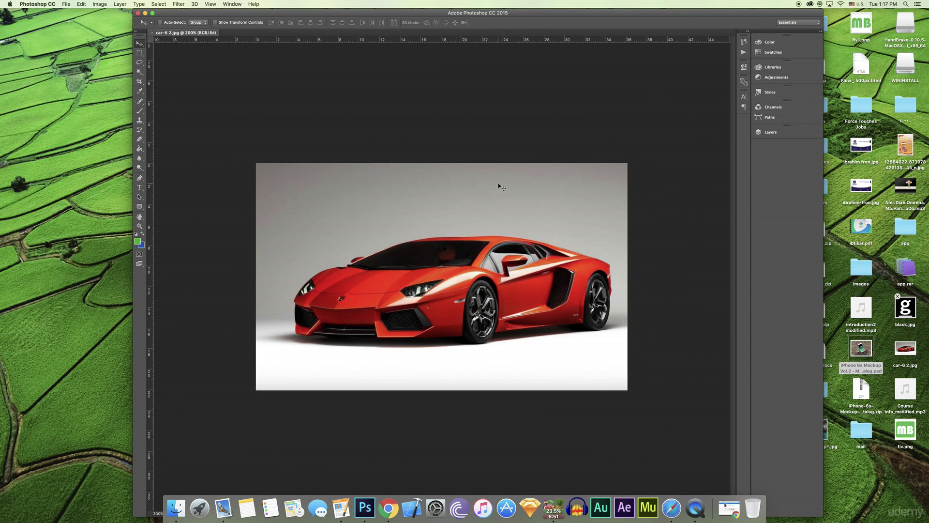
click(67, 4)
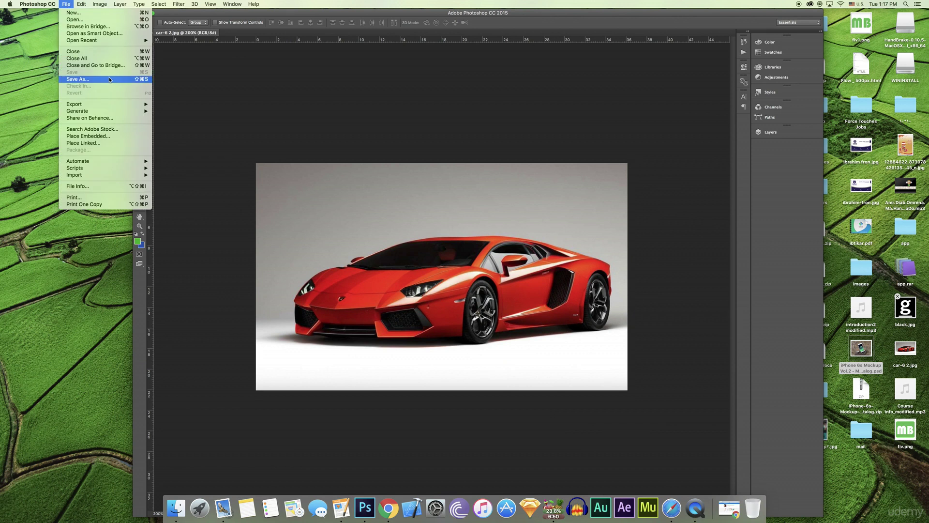
- Open Export As for the car photo, move its window aside, then cancel without exporting
mouse_move(112, 104)
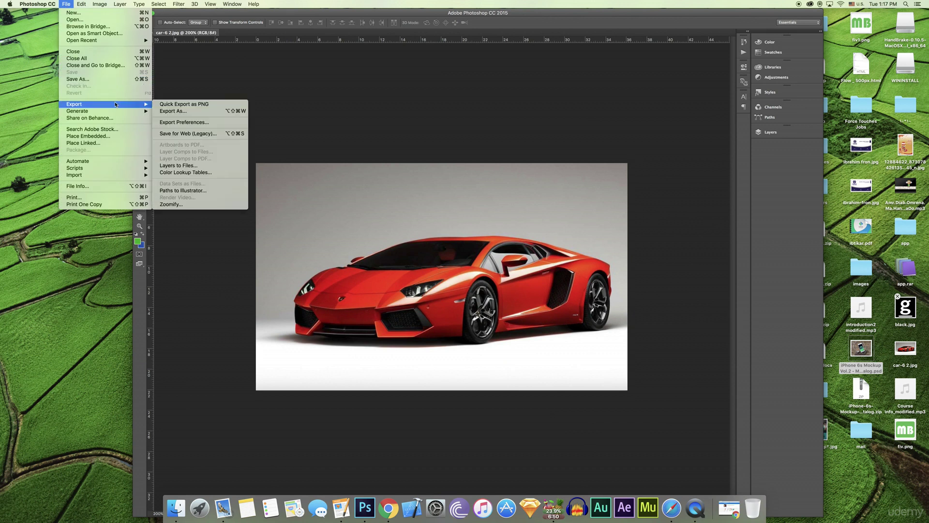
click(184, 112)
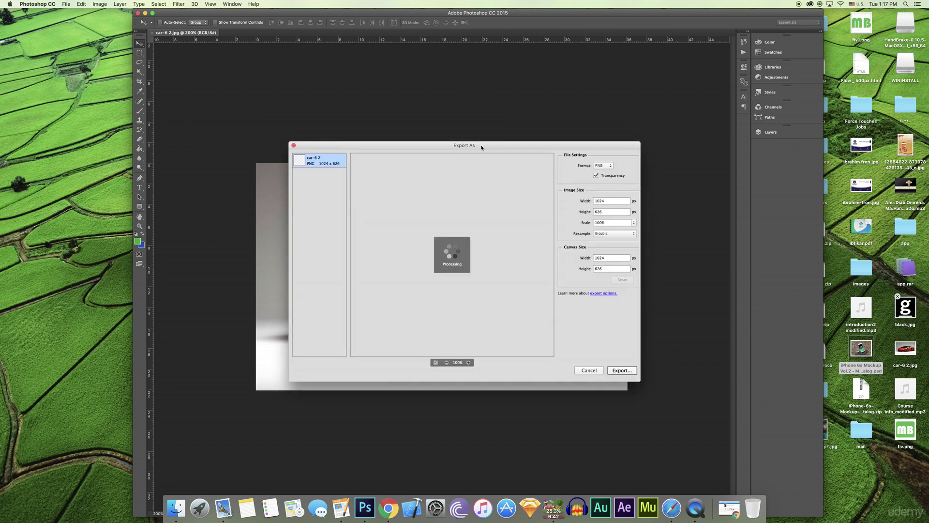
drag(482, 147, 514, 65)
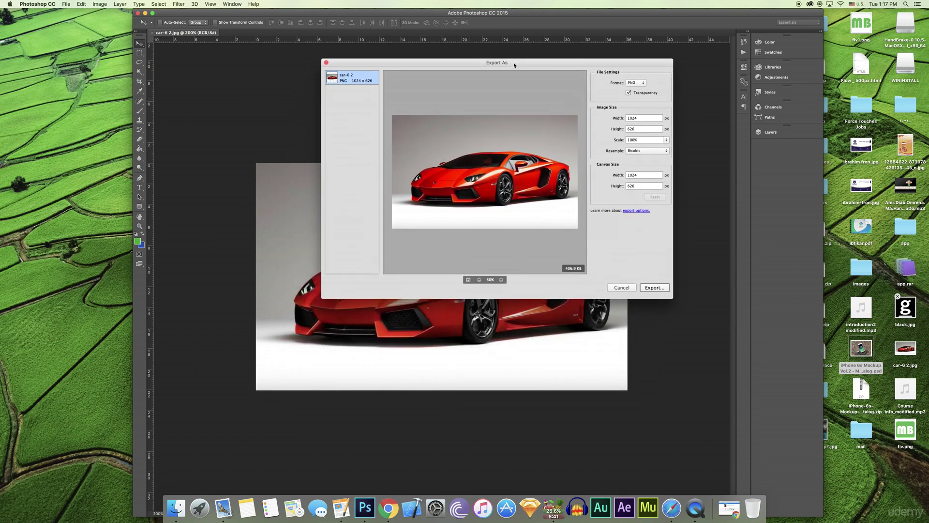
click(623, 287)
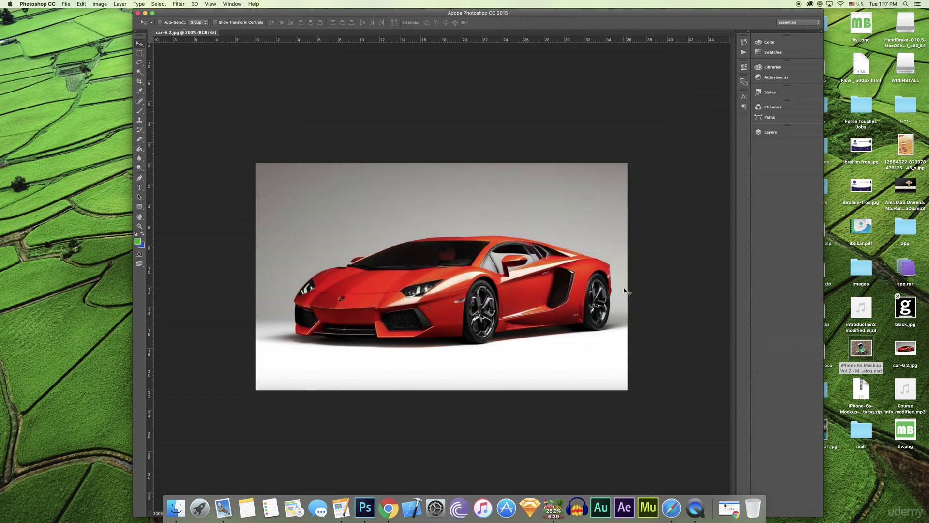
- Open File > Export > Save for Web (Legacy) for the car photo
click(66, 3)
mouse_move(117, 108)
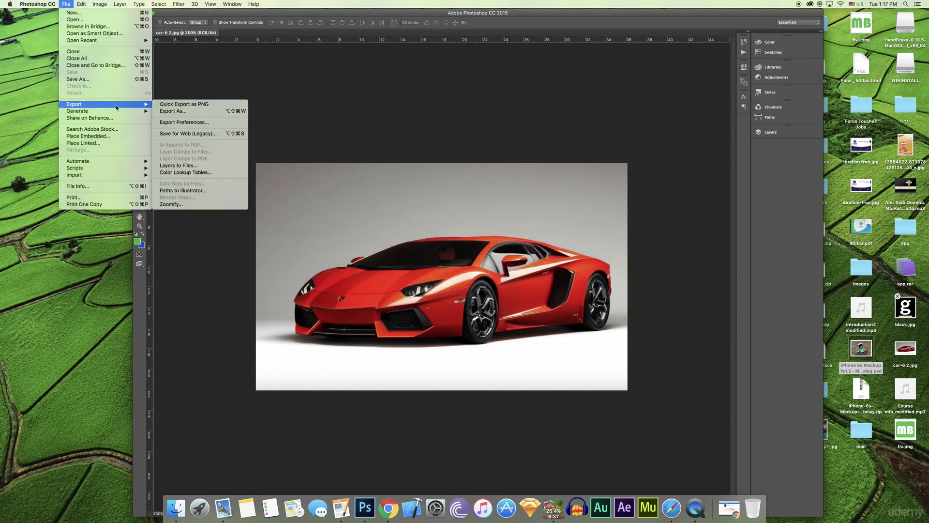
click(189, 134)
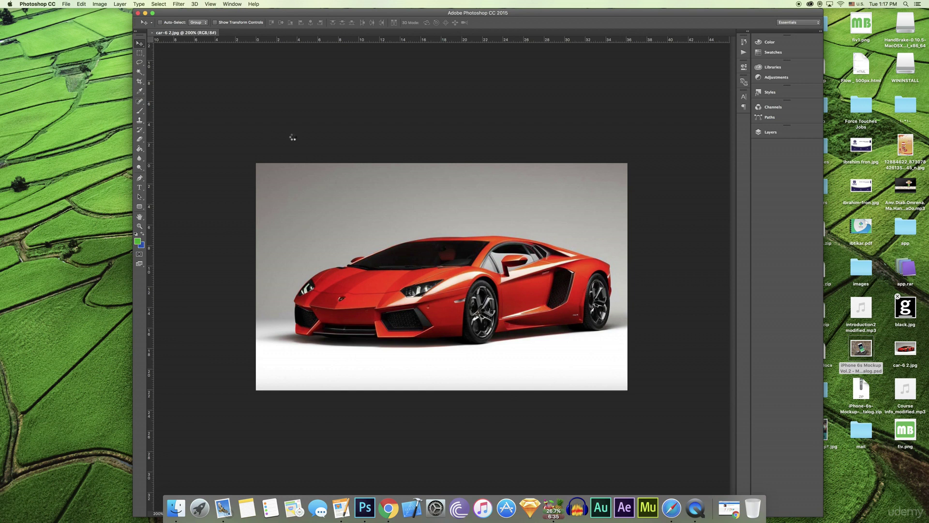
- Move the Save for Web window top-left and switch the car preview to JPEG
drag(404, 82, 266, 38)
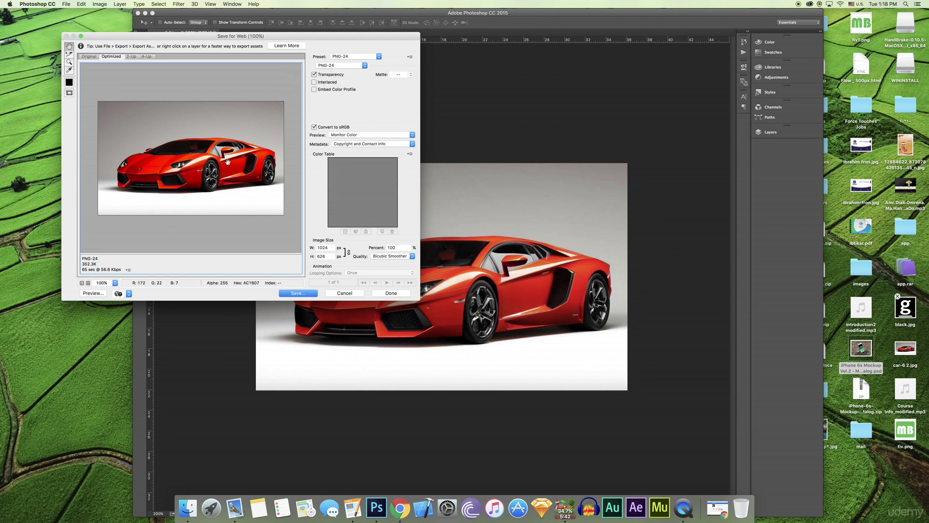
click(342, 65)
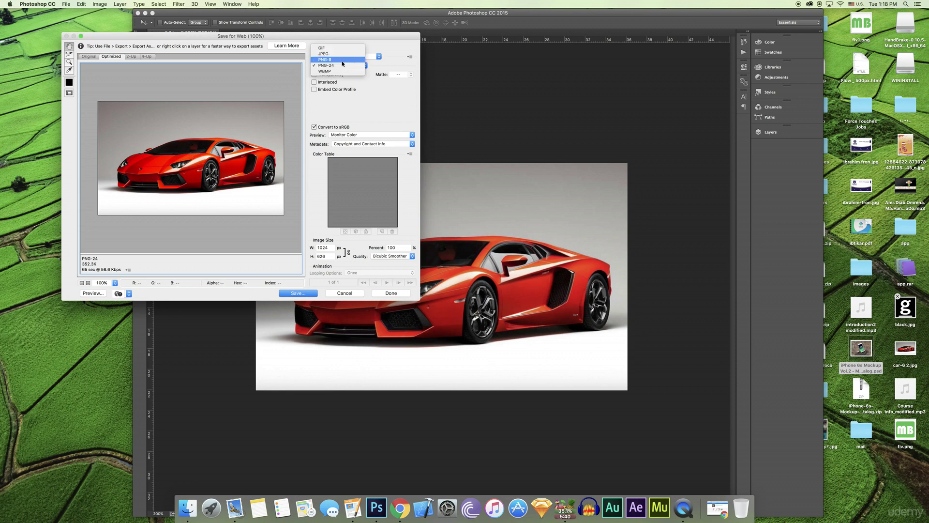
click(339, 54)
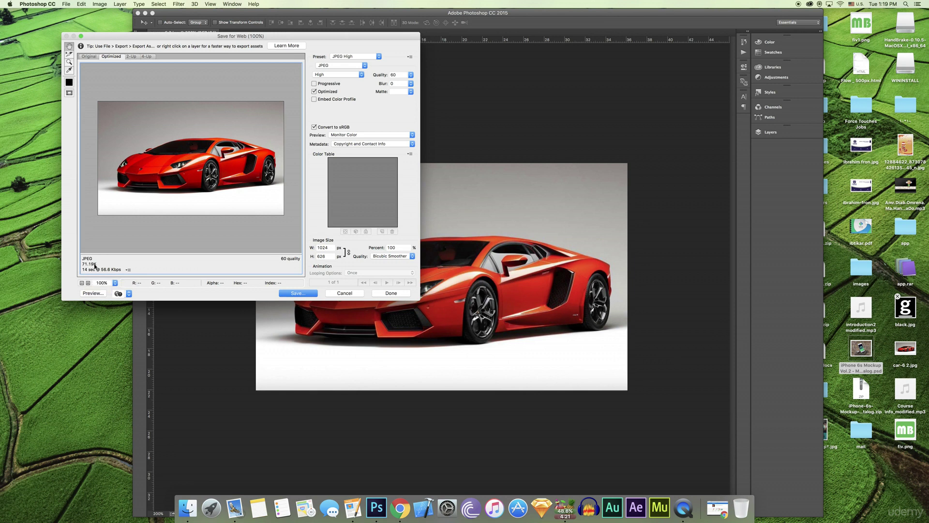
- Compare PNG-24 (352.3K) against JPEG High quality 60 (71.19K), then close without saving
click(344, 65)
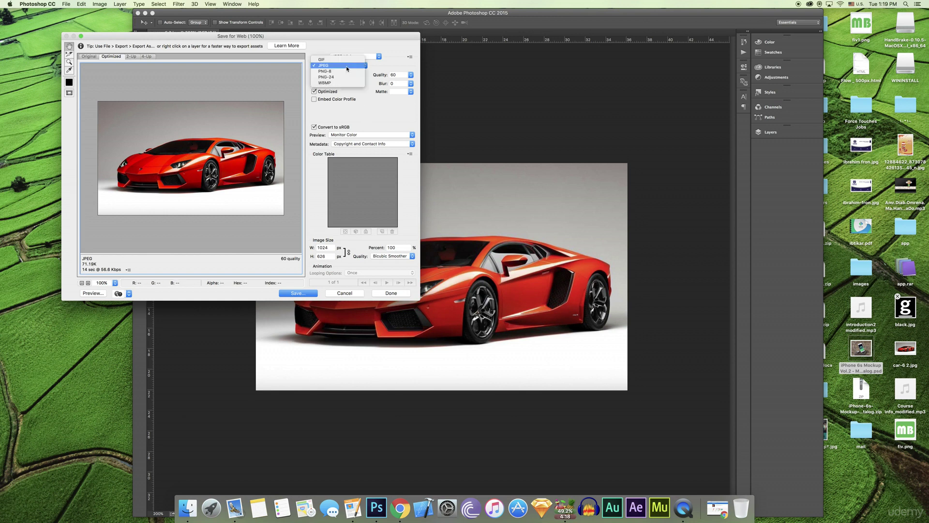
click(327, 77)
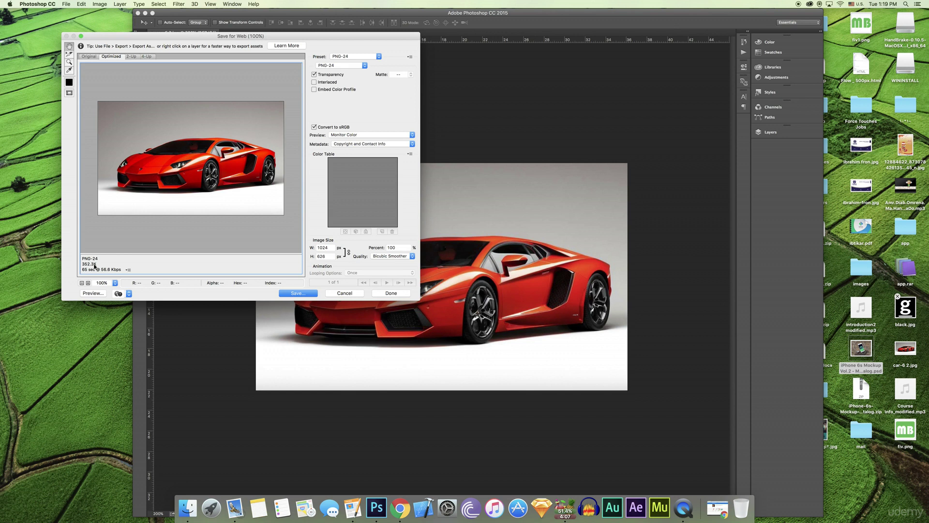
click(355, 66)
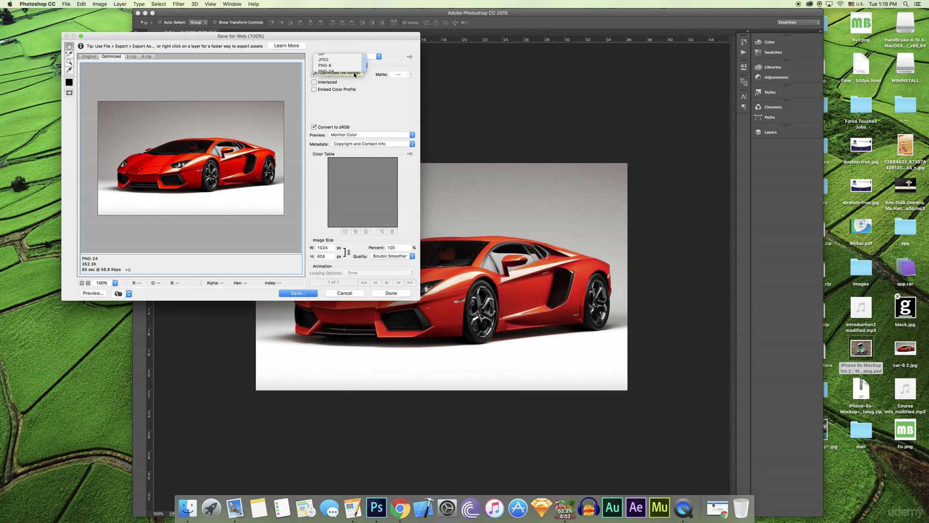
click(323, 59)
click(350, 294)
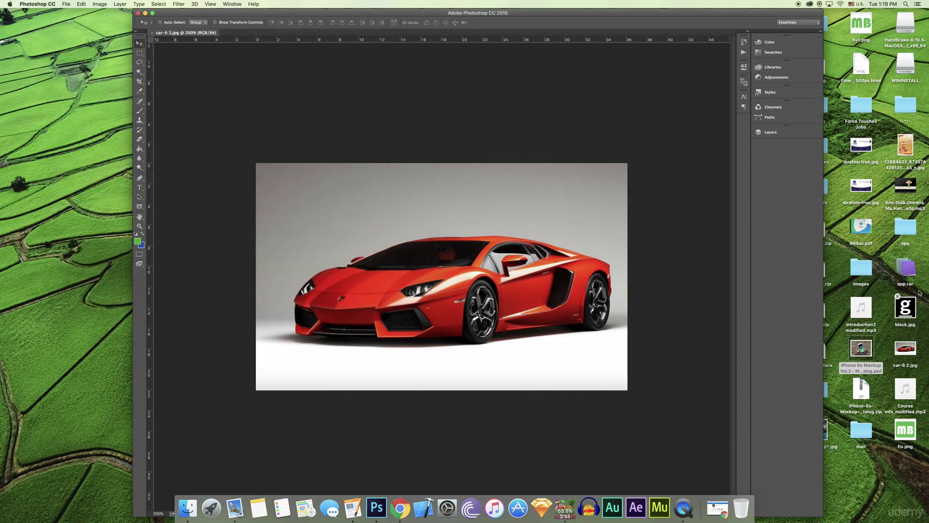
- Drag black.jpg onto the car canvas, then cancel placing it
drag(907, 317, 562, 95)
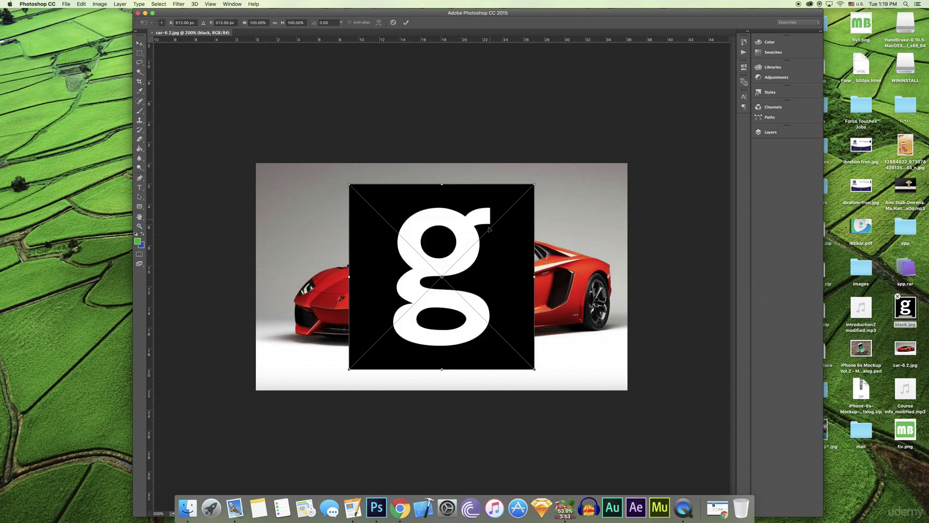
drag(464, 212, 432, 42)
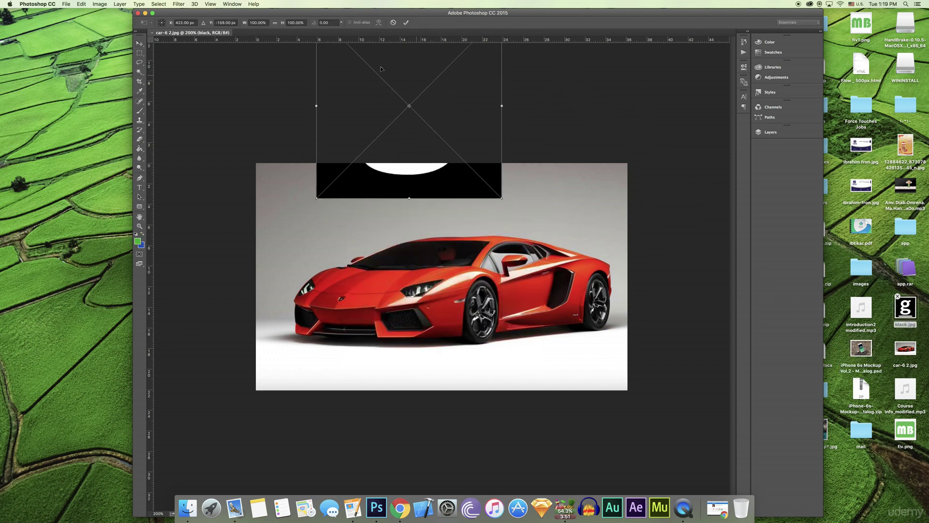
key(Escape)
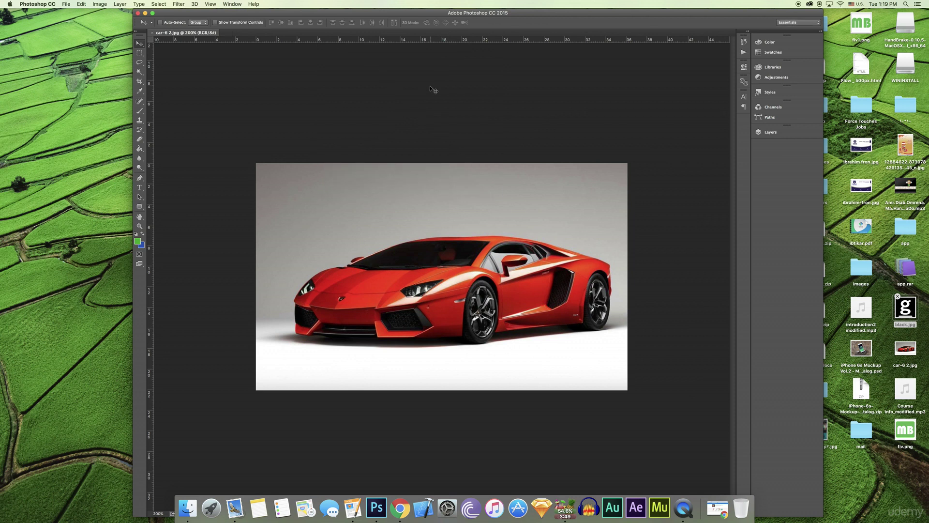
- Open black.jpg as its own document via File > Open
click(65, 4)
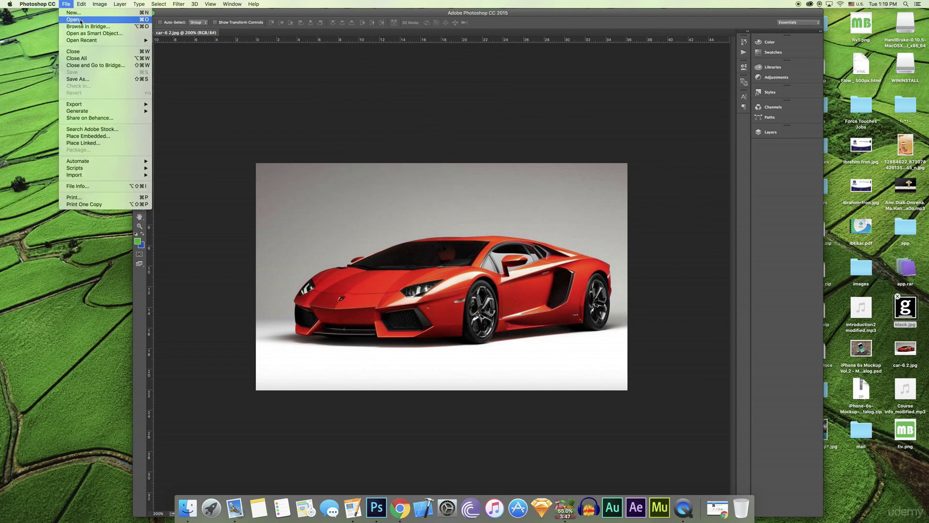
click(111, 27)
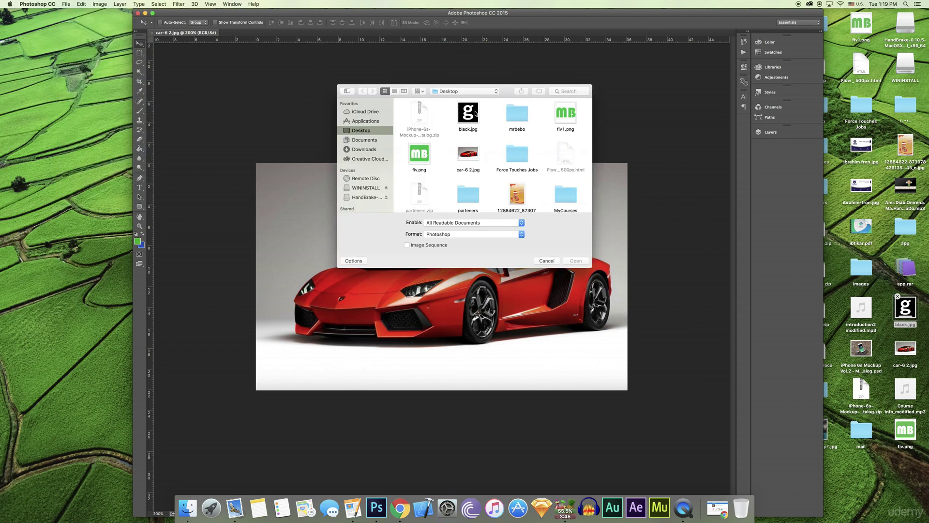
double_click(475, 113)
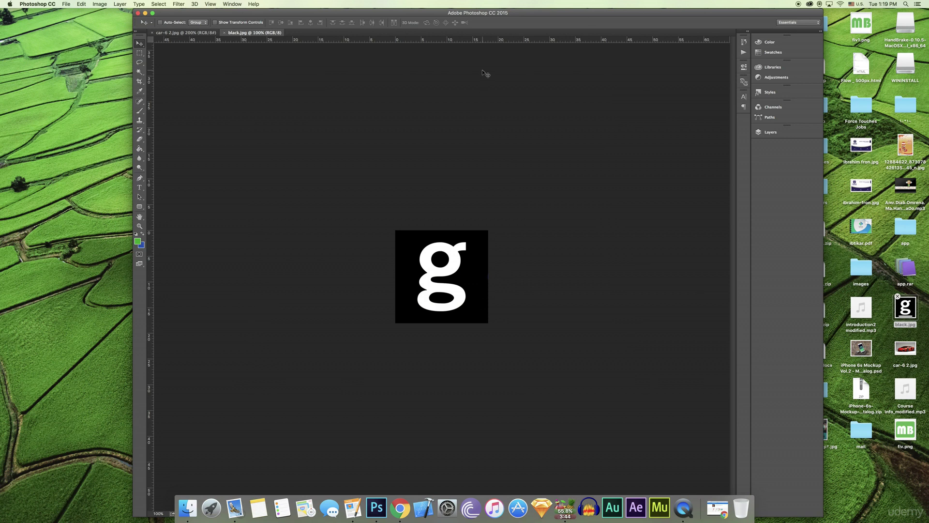
- Convert the logo's locked Background into an editable Layer 0
click(770, 132)
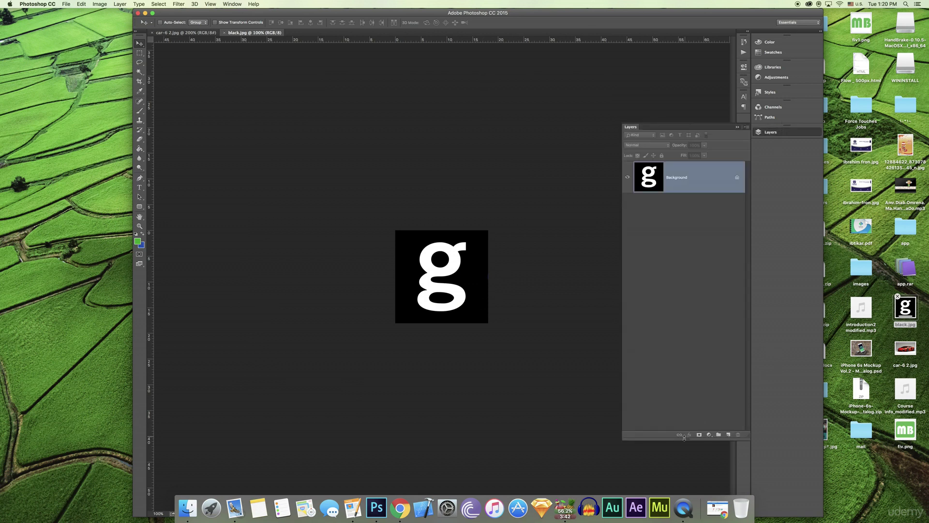
double_click(718, 187)
key(Return)
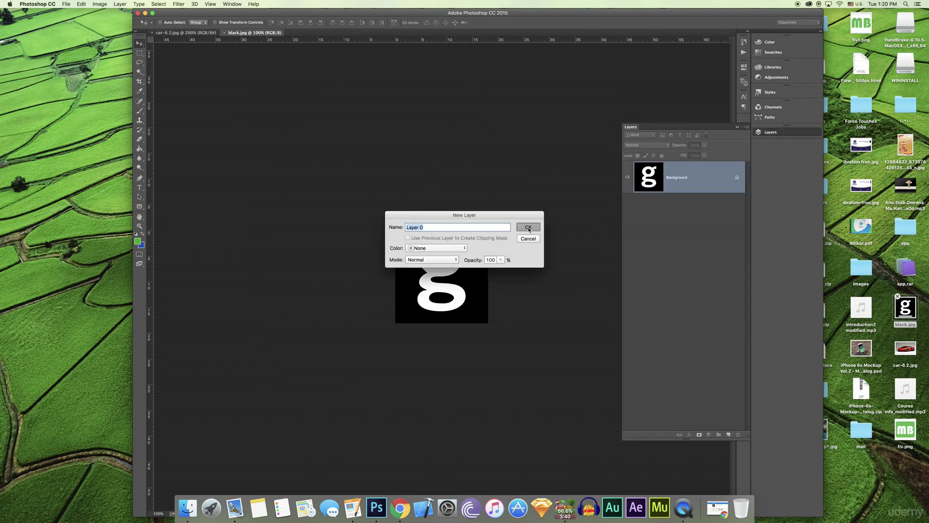
- Knock out the black with Blend If sliders (Underlying Layer at 166), then group Layer 0
click(690, 436)
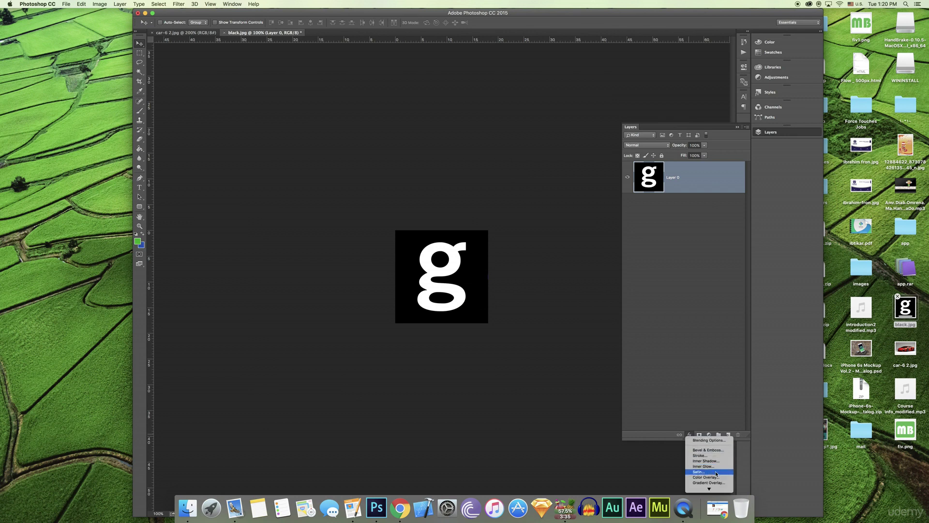
click(723, 439)
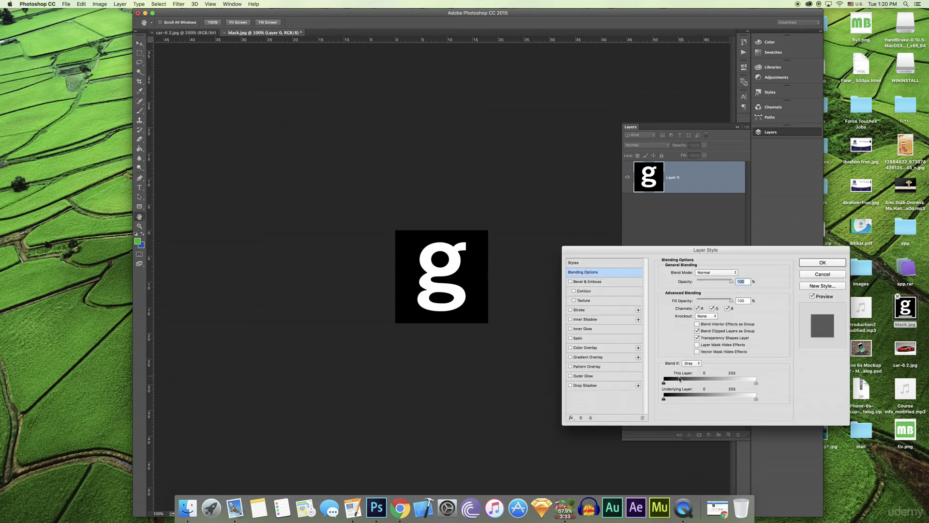
drag(664, 383, 720, 383)
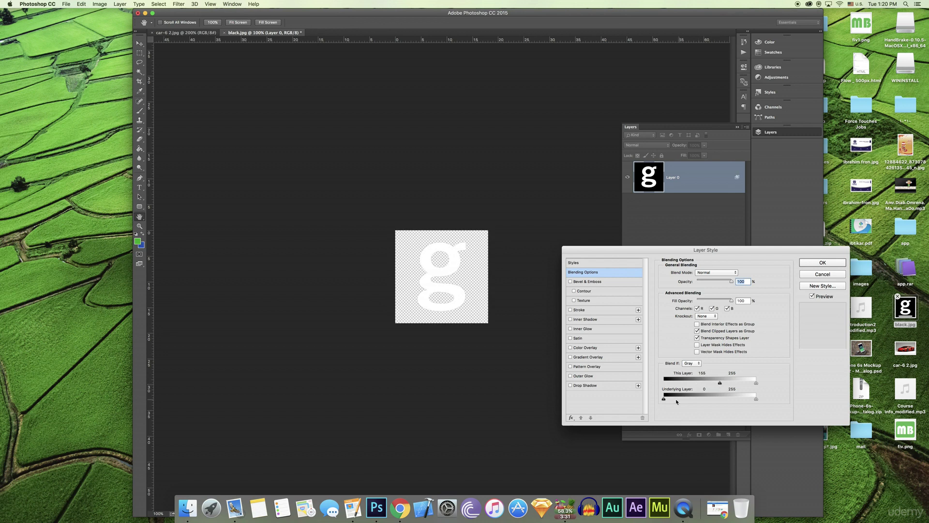
drag(665, 398, 724, 399)
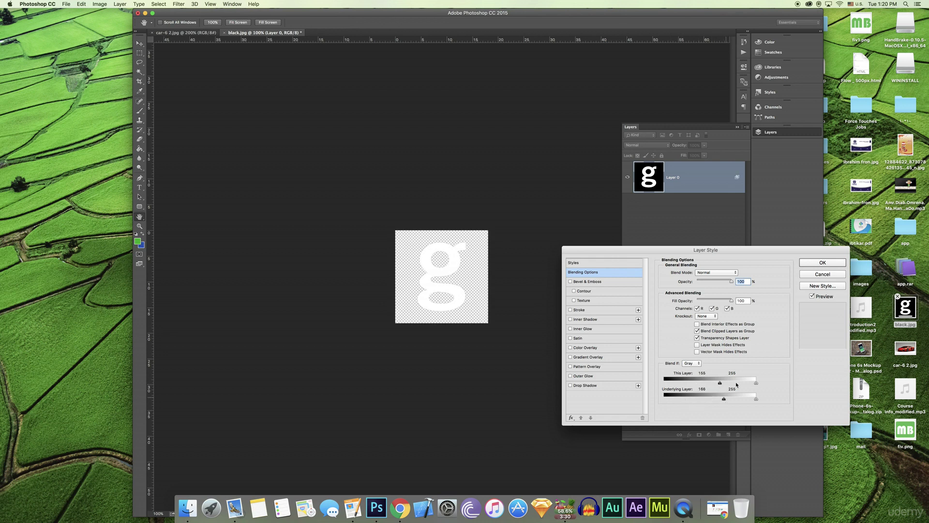
click(828, 263)
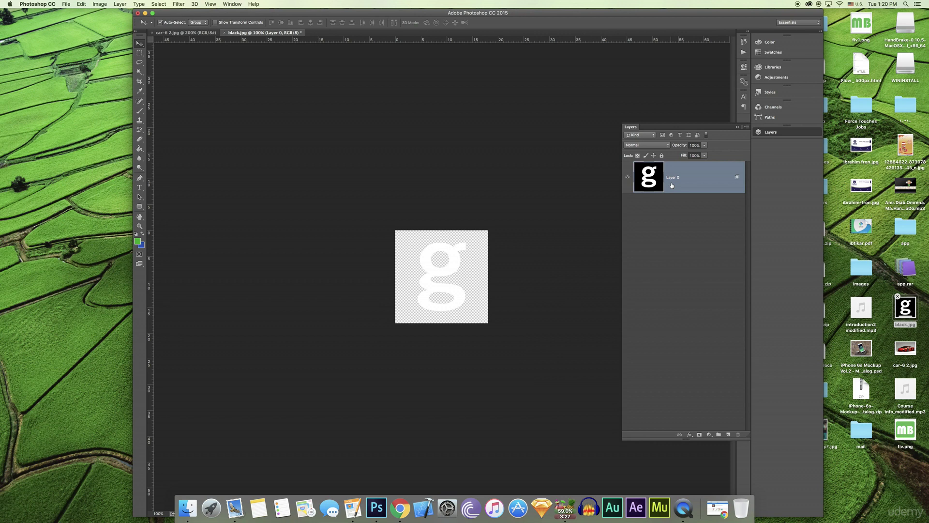
key(super+g)
- Start a Save As for the logo document, then cancel it
click(104, 3)
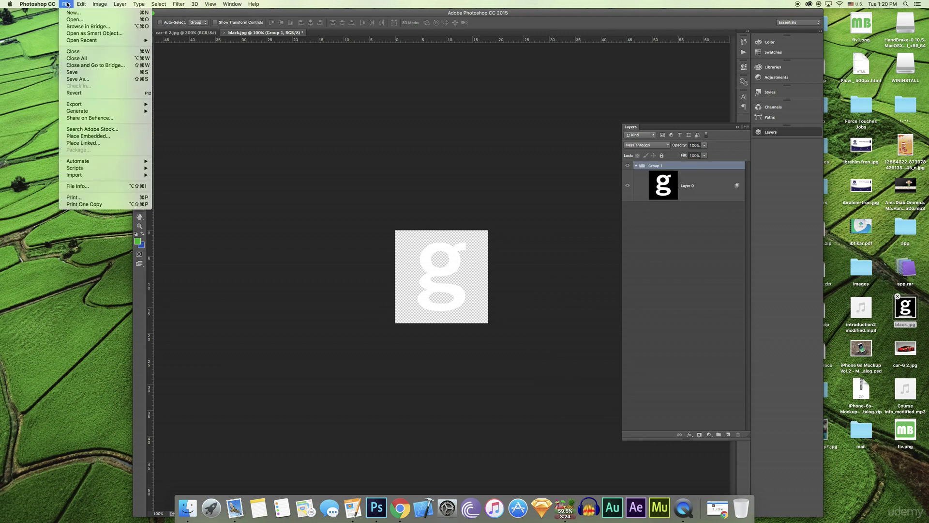
click(105, 83)
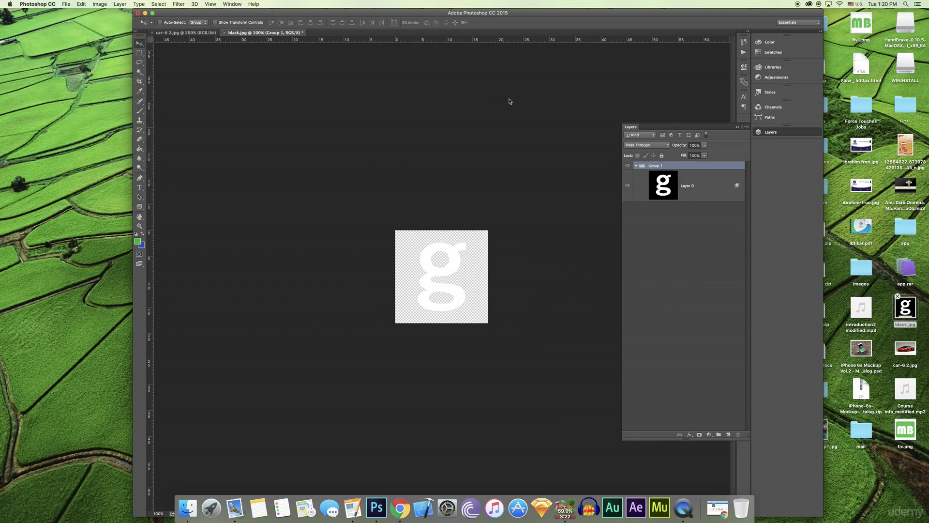
key(super+shift+s)
click(549, 487)
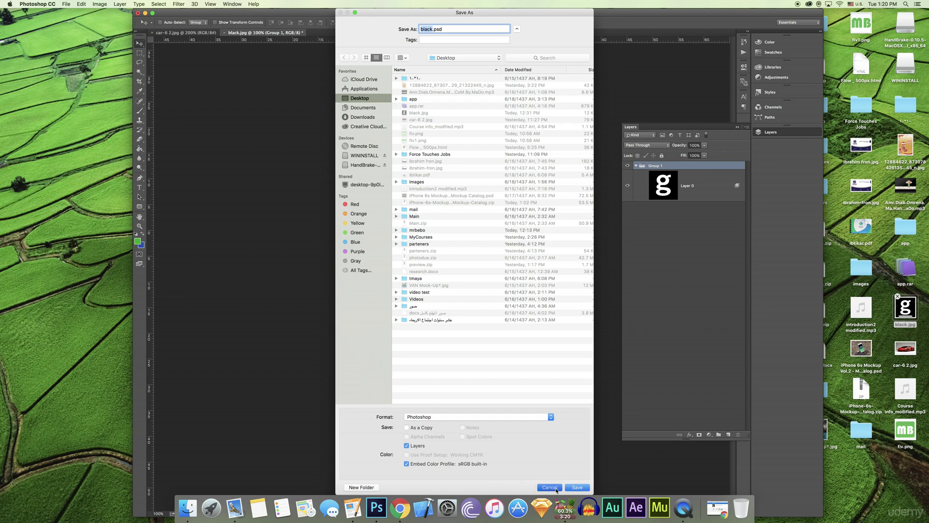
- Open Save for Web (Legacy) for the logo, previewing transparent PNG-24 at 33.7K
click(66, 4)
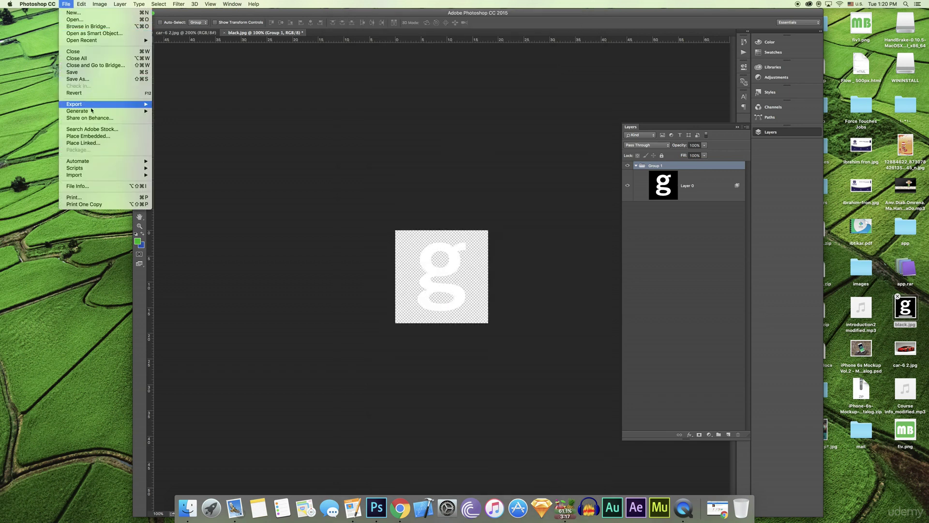
mouse_move(116, 105)
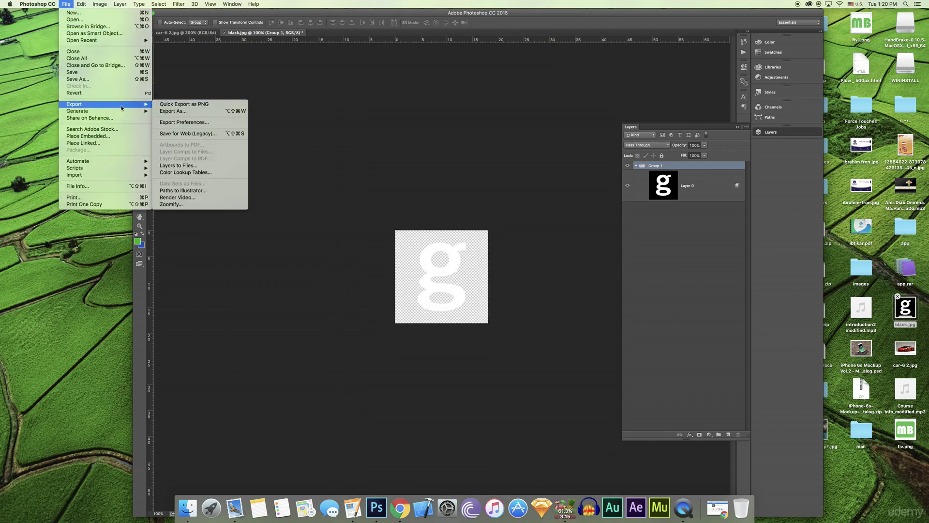
click(189, 134)
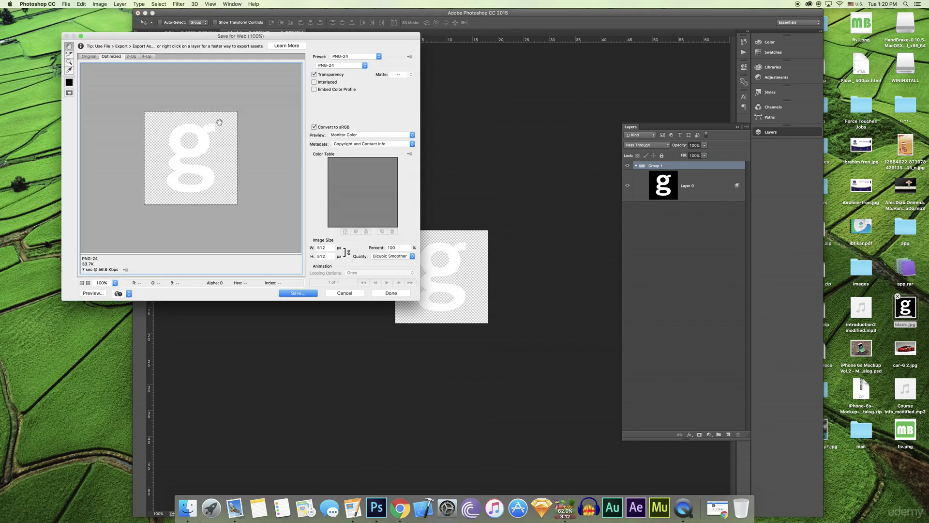
- Preview the logo with the JPEG High preset, which fills the transparency with white
click(357, 57)
click(357, 56)
click(346, 56)
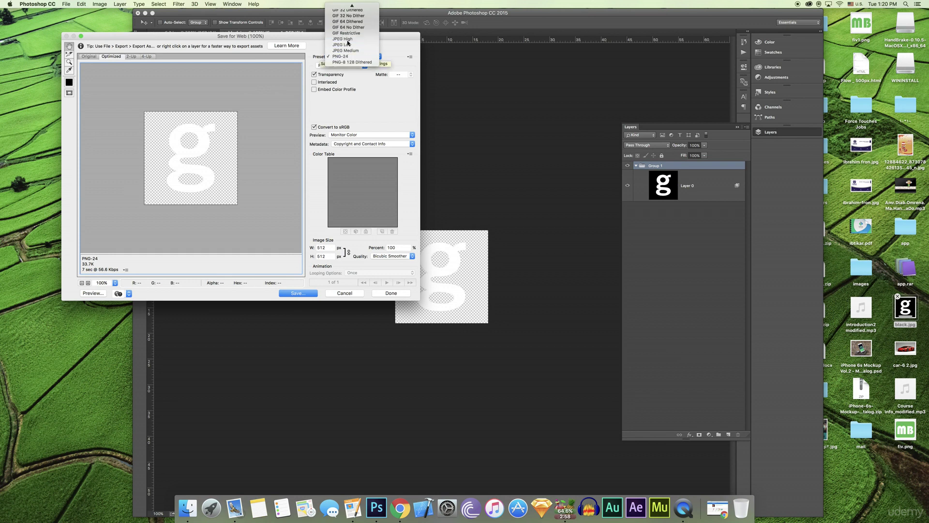
click(347, 40)
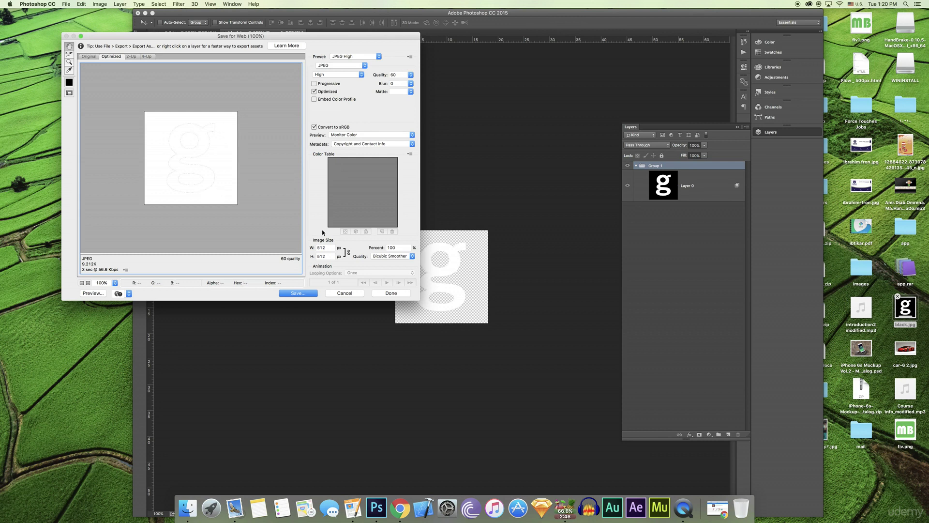
- Switch the logo's format back to PNG-24, restoring transparency at 33.7K
click(335, 65)
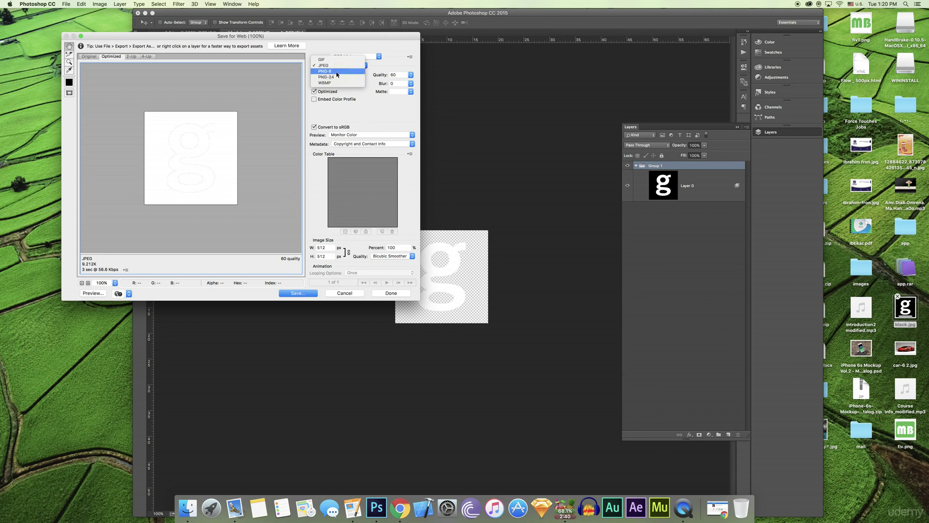
click(337, 78)
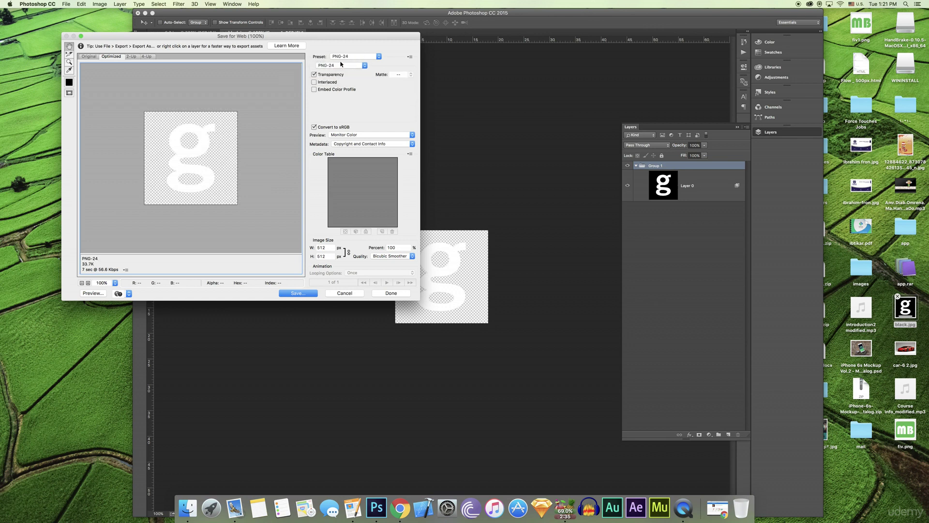
click(332, 66)
- Toggle the logo preview between PNG-8 and PNG-24, ending on PNG-8 at 10.13K with 102 colours
click(331, 60)
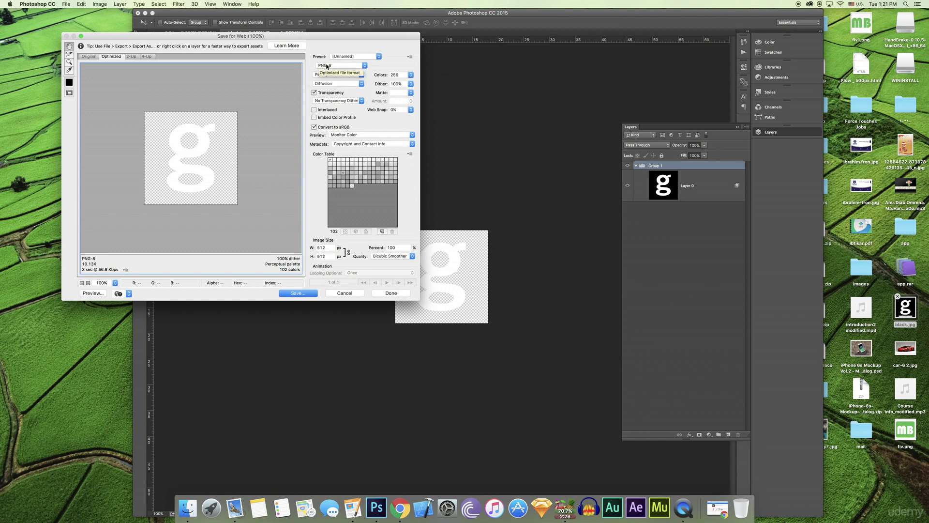
click(327, 66)
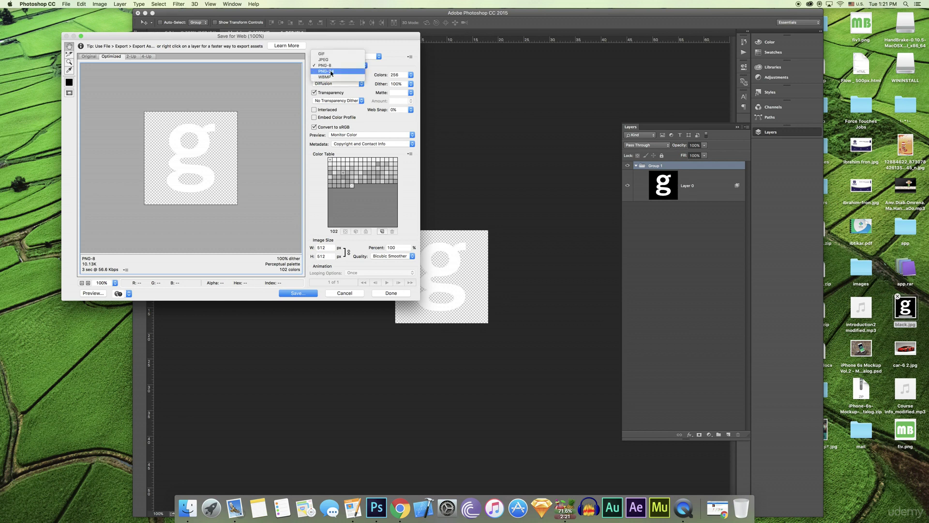
click(332, 73)
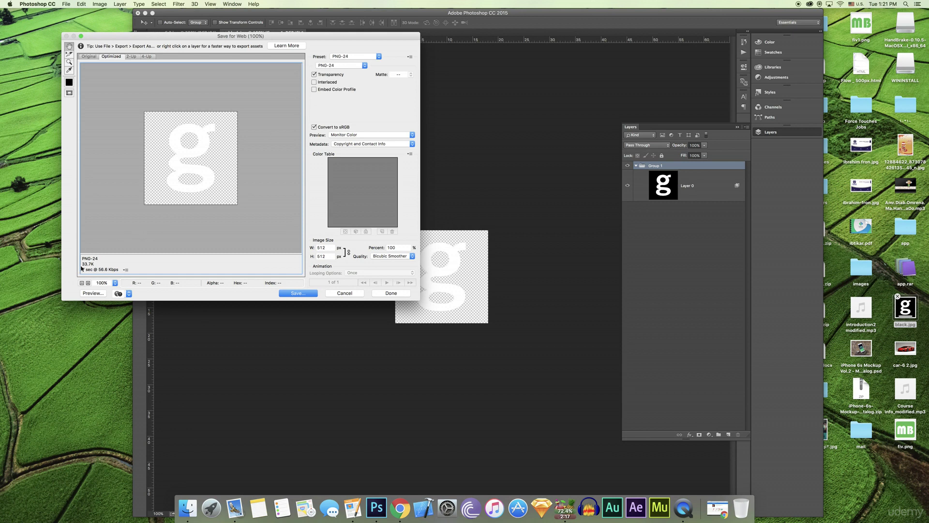
click(342, 66)
click(333, 60)
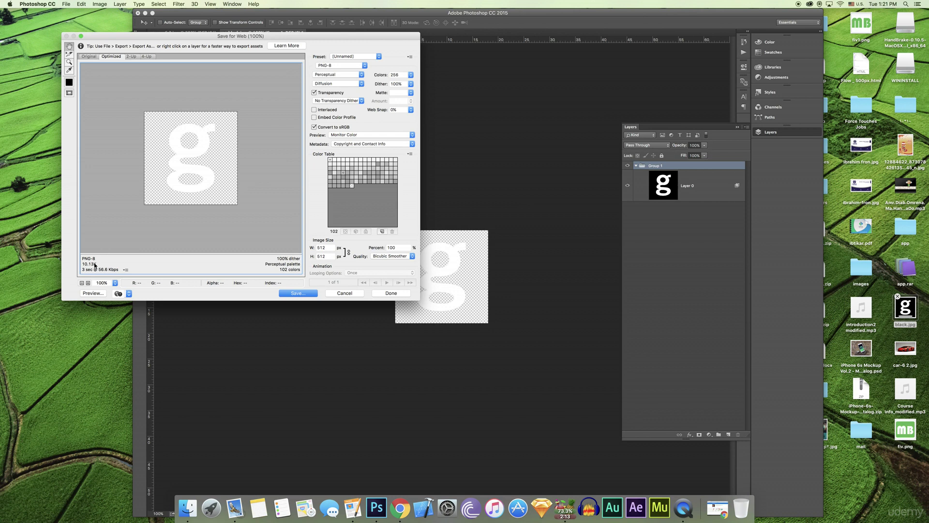
- Check the Perceptual colour reduction setting, then close Save for Web without saving
click(361, 76)
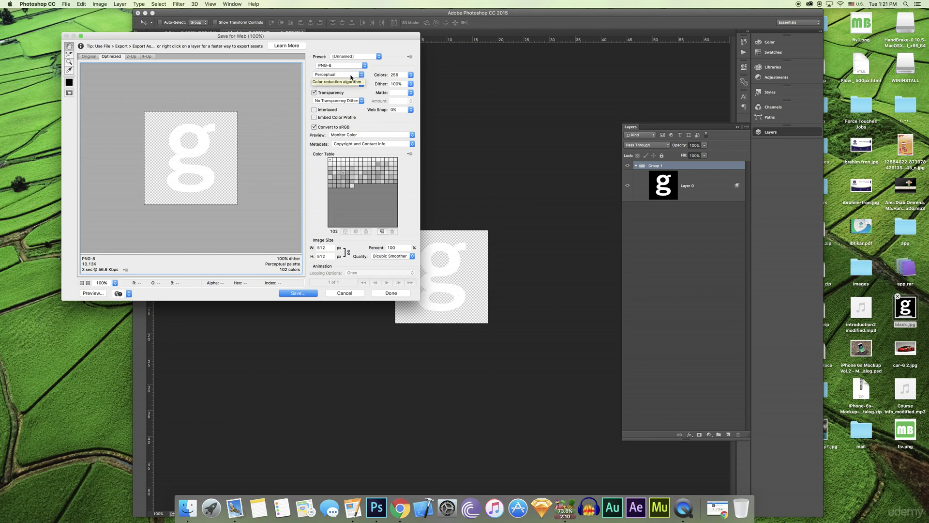
click(377, 68)
click(328, 65)
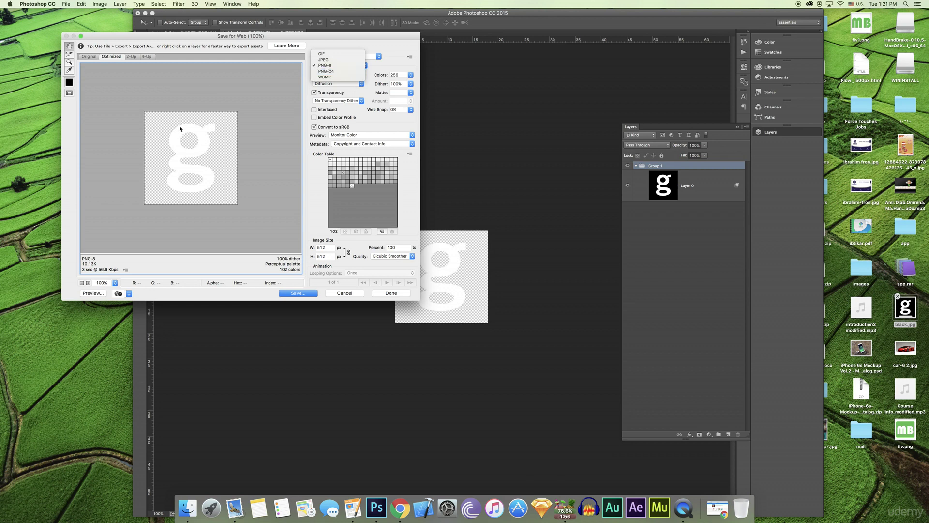
click(353, 293)
- Cancel Save for Web, returning to the transparent white 'g' logo on the canvas
click(351, 293)
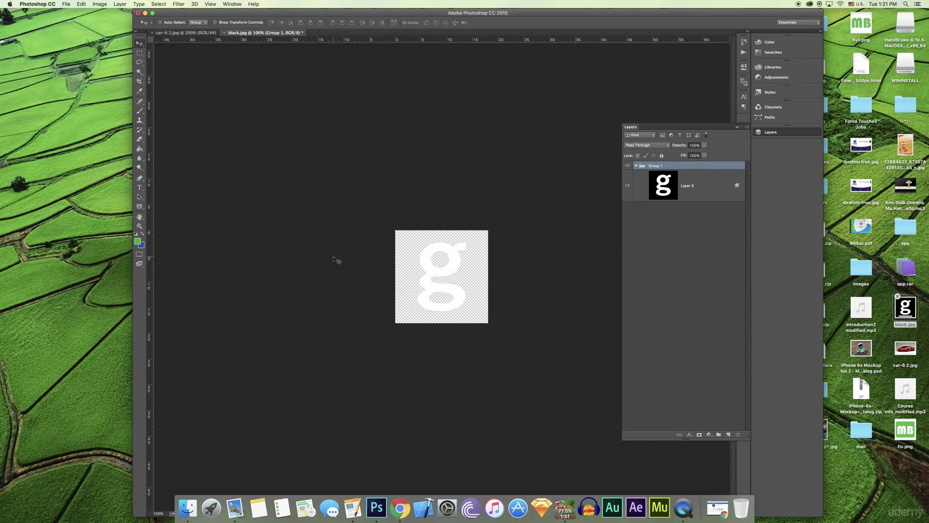